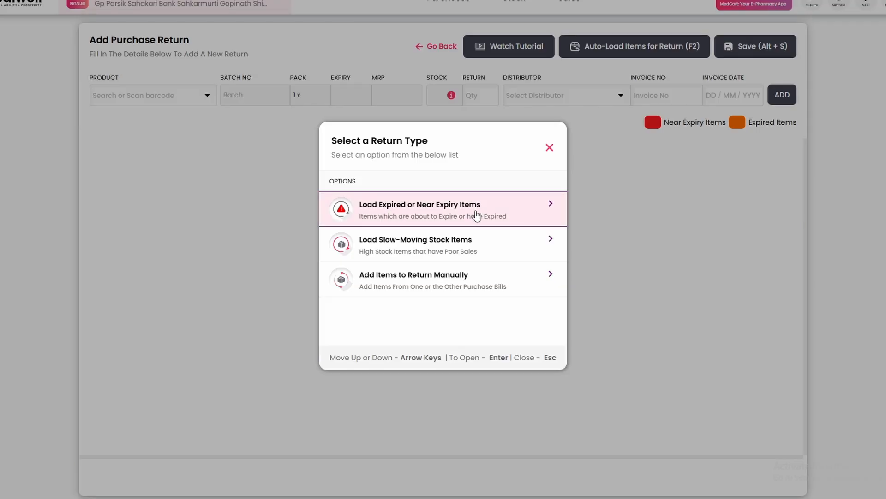
Choose to load expired or near-expiry items and set the expiry date range to 01-11-2024 – 31-12-2024.
{"action": "left_click", "coordinate": [476, 214]}
{"action": "left_click", "coordinate": [548, 204]}
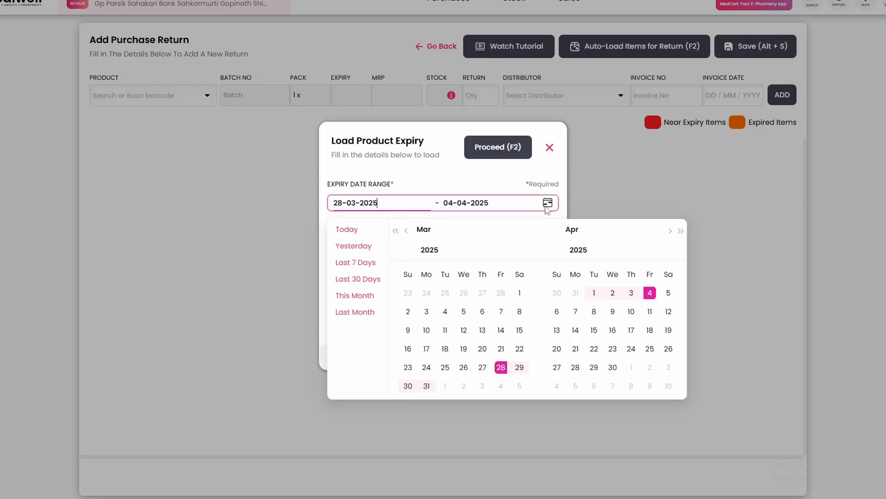
{"action": "left_click", "coordinate": [547, 204]}
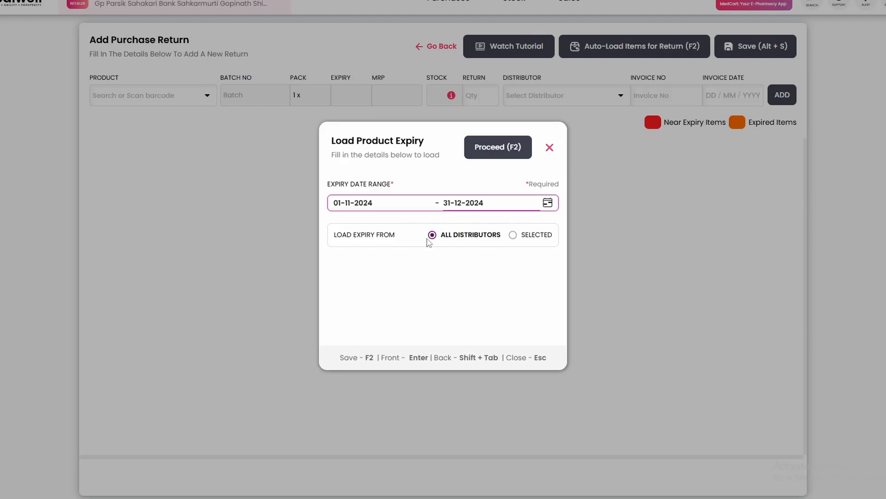
Restrict the source to selected distributors Dhruvi Pharma Pvt Ltd, A To Z Pharma, Localwell Pharma Agency and K D Pharma, and list their expiring items.
{"action": "left_click", "coordinate": [512, 236]}
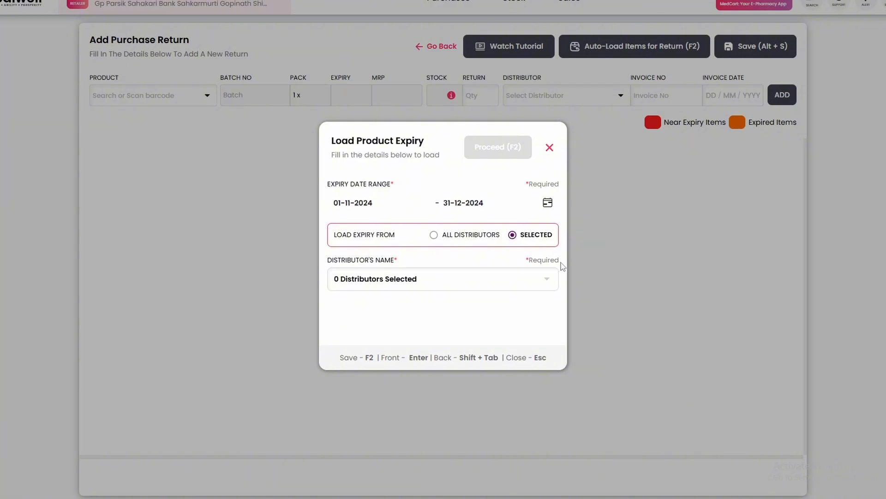
{"action": "left_click", "coordinate": [547, 279]}
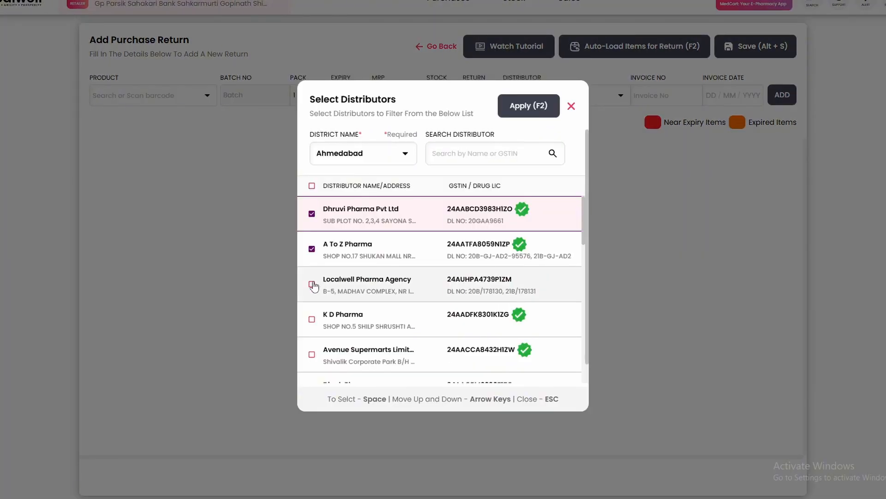
{"action": "left_click", "coordinate": [312, 282]}
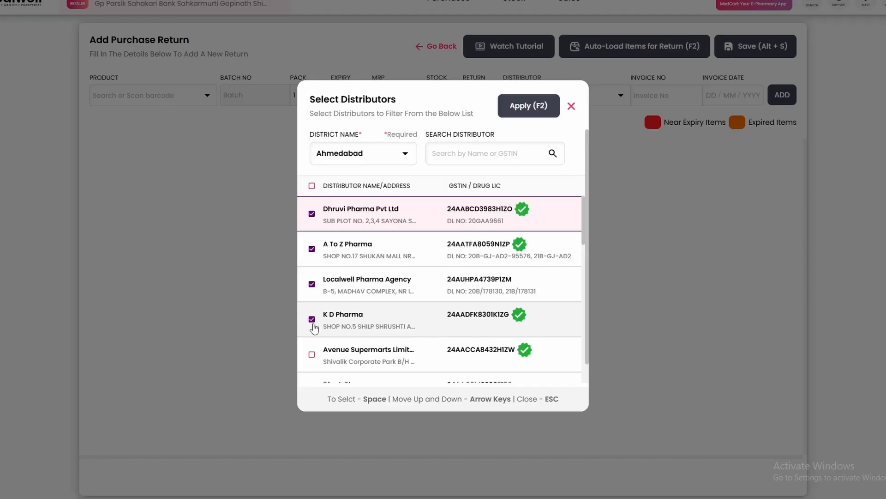
{"action": "key", "text": "F2"}
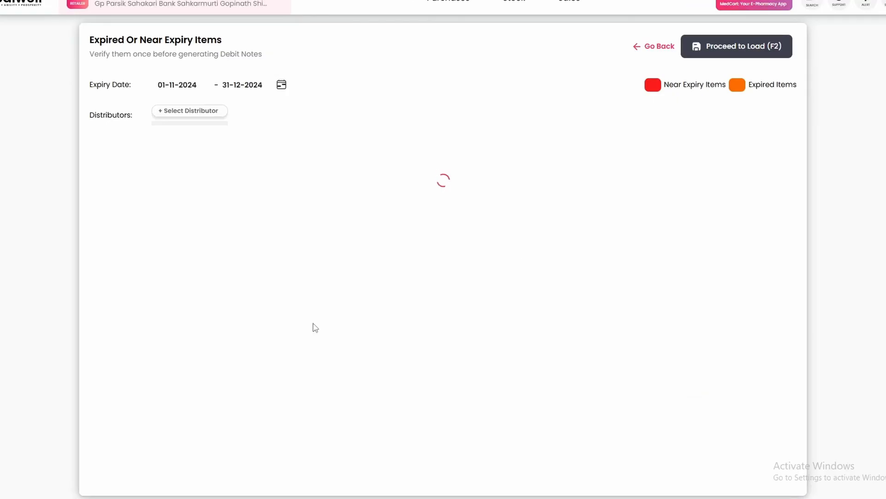
Check the list of expired and near-expiry products, and load them all into the purchase return.
{"action": "scroll", "coordinate": [314, 249], "scroll_direction": "down", "scroll_amount": 10}
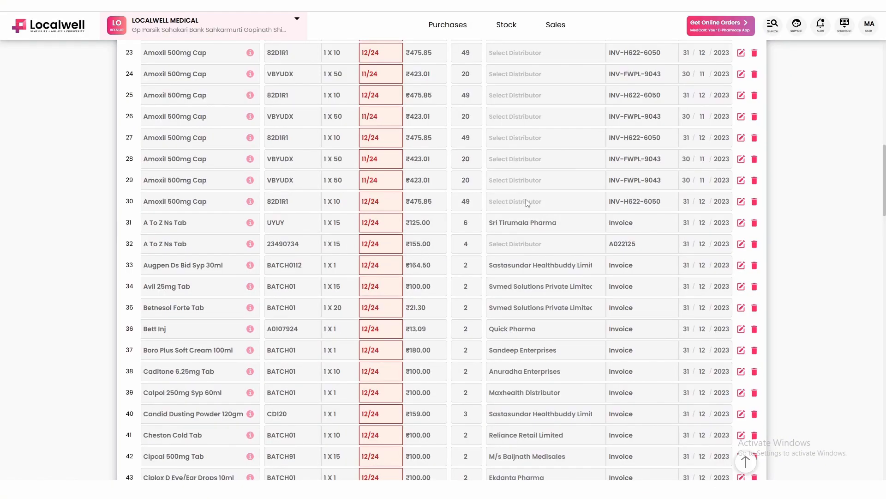
{"action": "scroll", "coordinate": [526, 202], "scroll_direction": "down", "scroll_amount": 20}
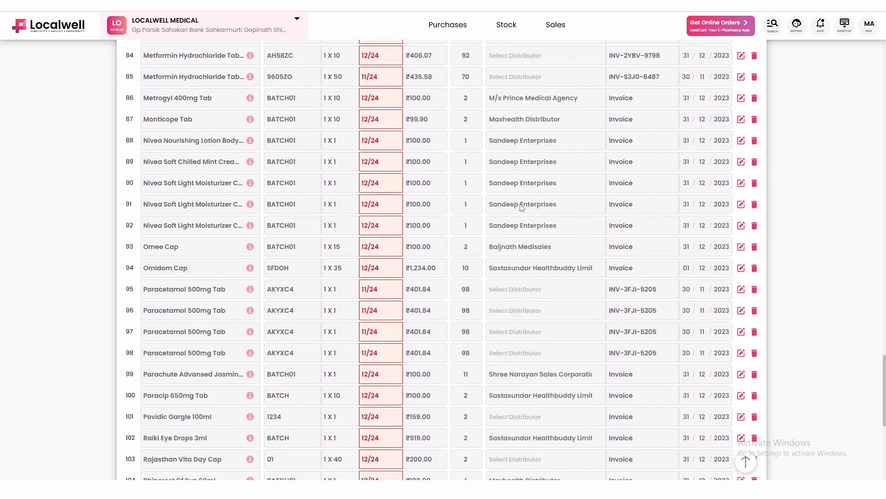
{"action": "key", "text": "Home"}
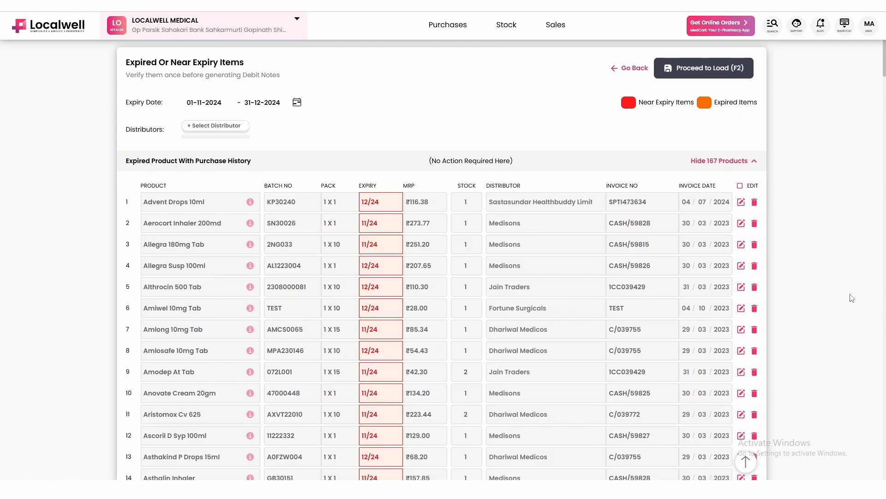
{"action": "key", "text": "F2"}
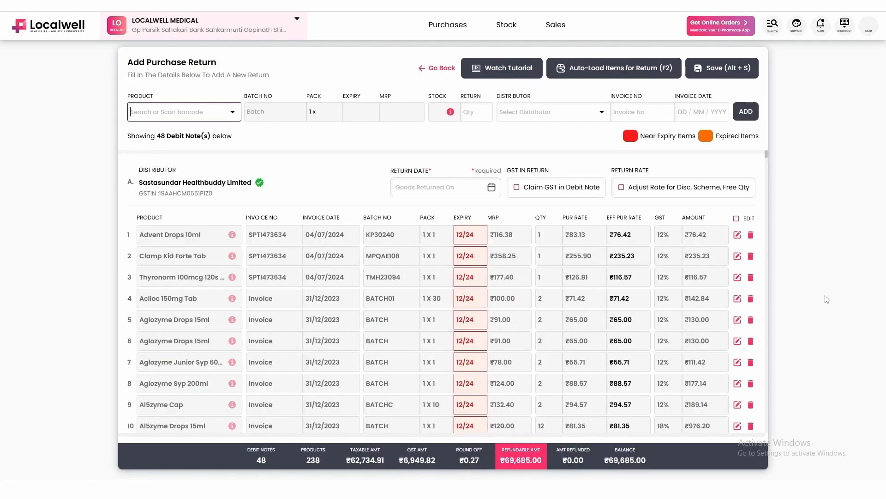
Check the expired-item debit notes grouped by distributor, and save the purchase return.
{"action": "scroll", "coordinate": [614, 269], "scroll_direction": "down", "scroll_amount": 12}
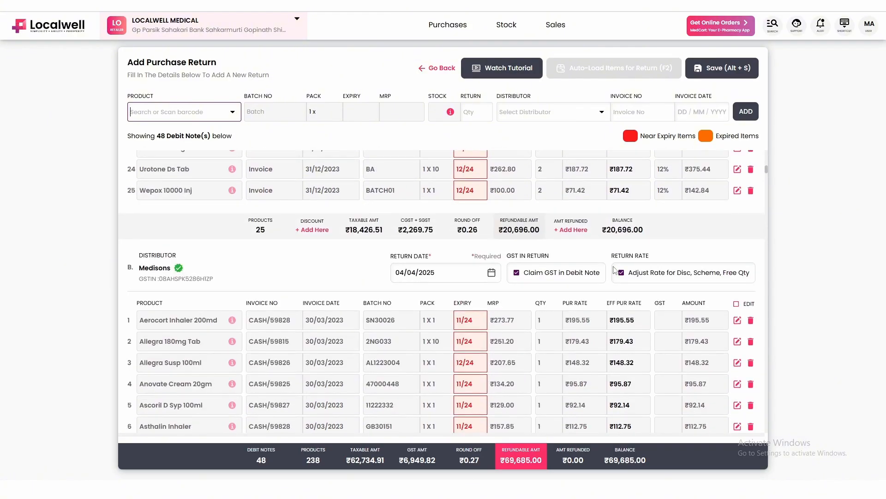
{"action": "scroll", "coordinate": [502, 226], "scroll_direction": "up", "scroll_amount": 1}
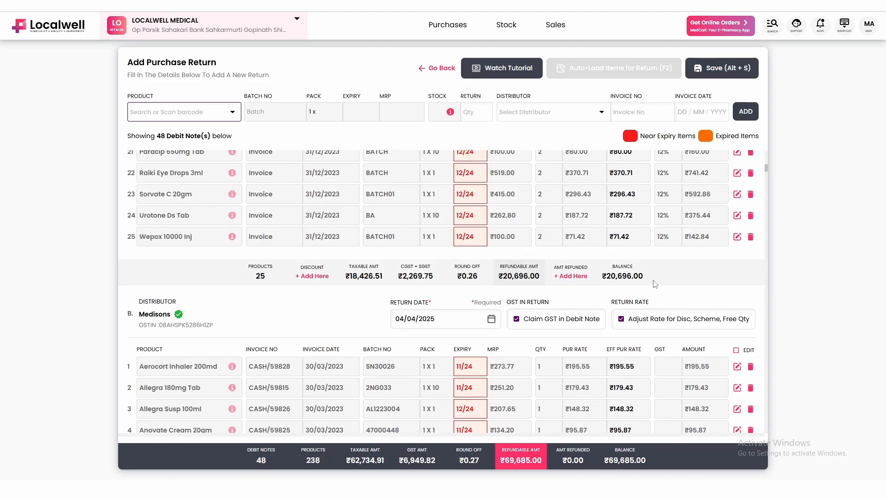
{"action": "scroll", "coordinate": [293, 147], "scroll_direction": "down", "scroll_amount": 14}
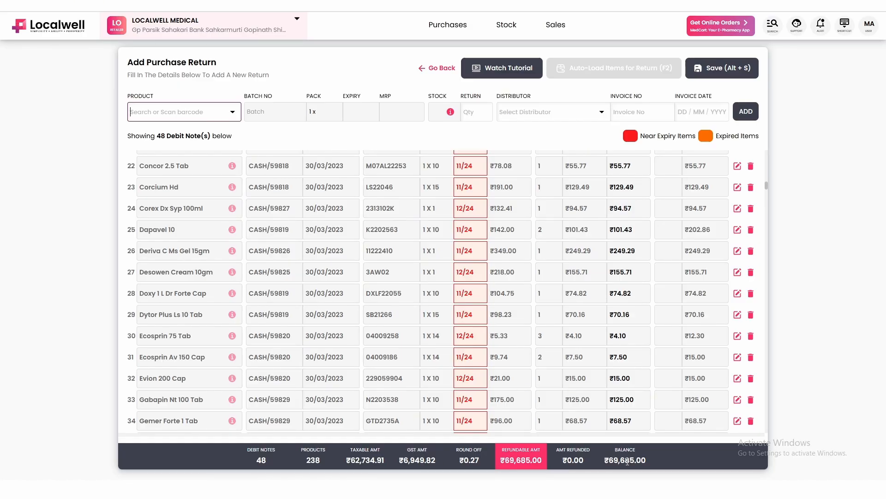
{"action": "scroll", "coordinate": [720, 397], "scroll_direction": "up", "scroll_amount": 5}
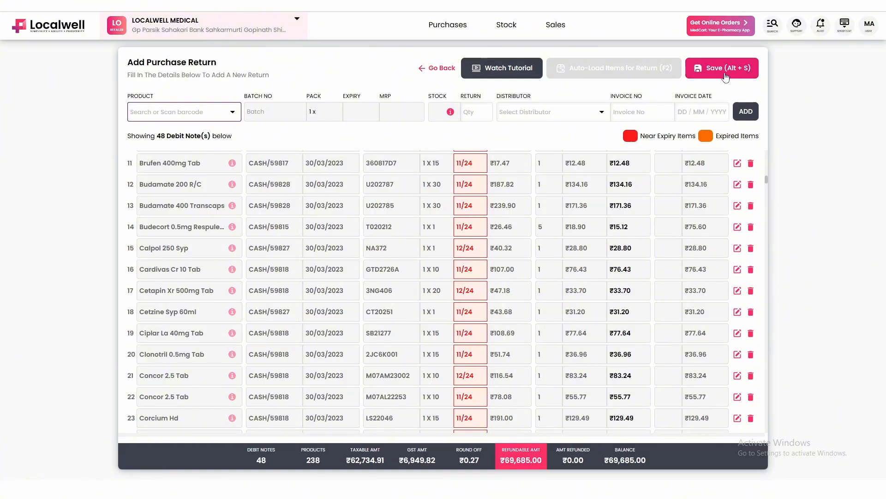
{"action": "key", "text": "alt+s"}
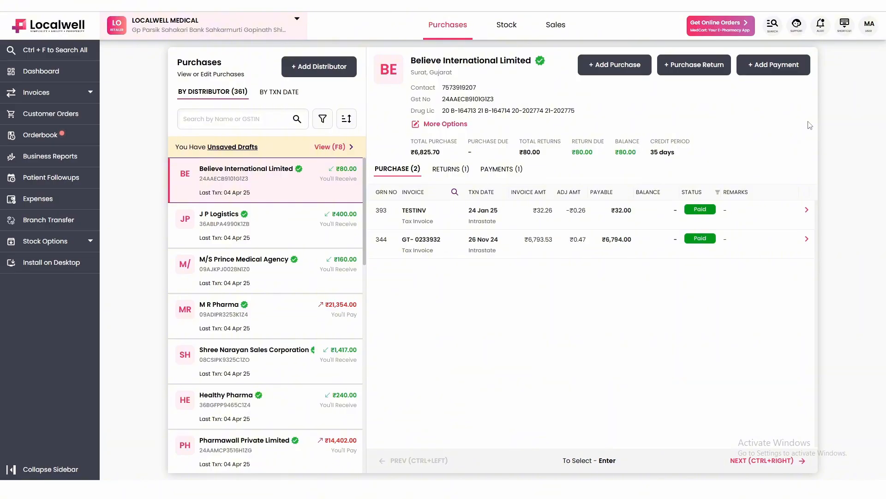
Look up Believe International Limited's returns and the debit note dated 04 Apr 25.
{"action": "left_click", "coordinate": [189, 119]}
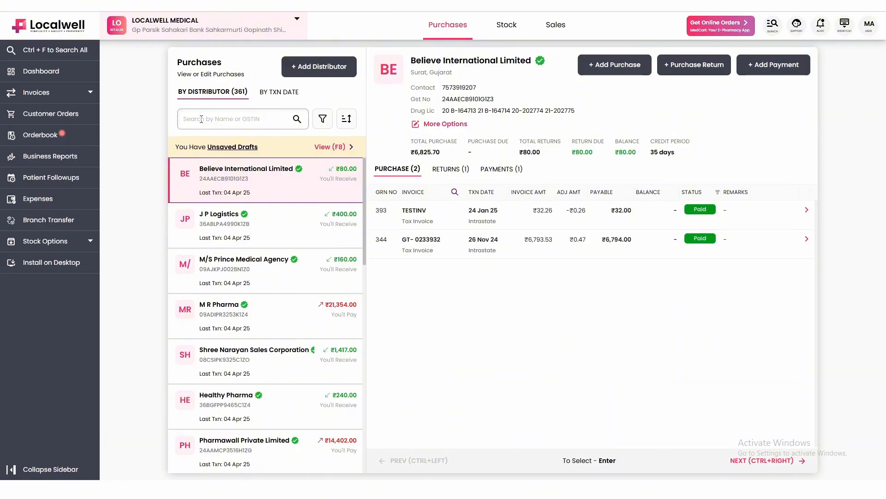
{"action": "left_click", "coordinate": [240, 184]}
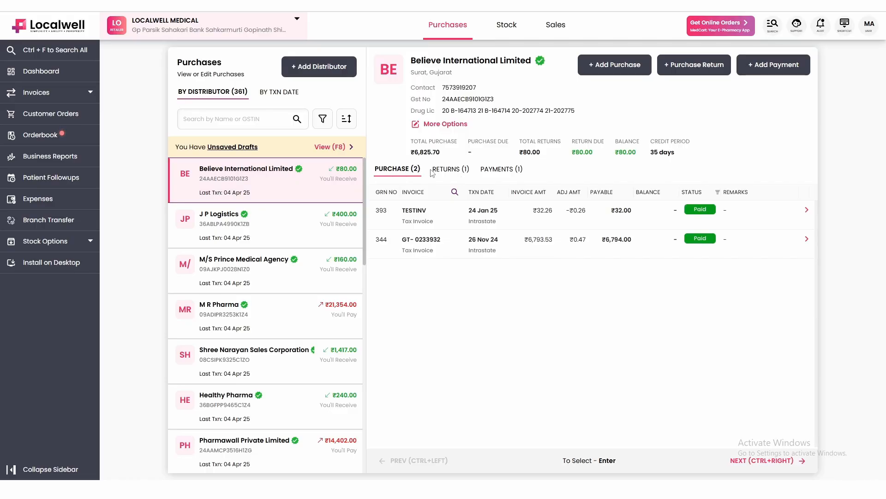
{"action": "left_click", "coordinate": [457, 170]}
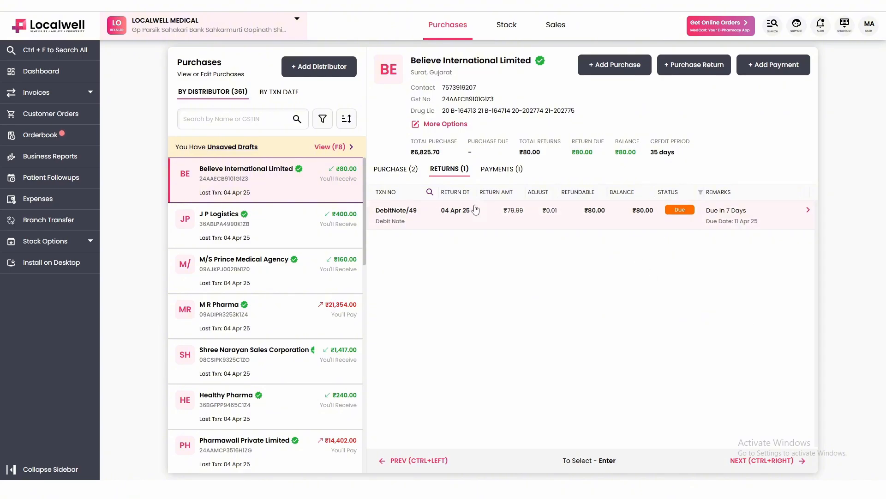
{"action": "left_click", "coordinate": [597, 217]}
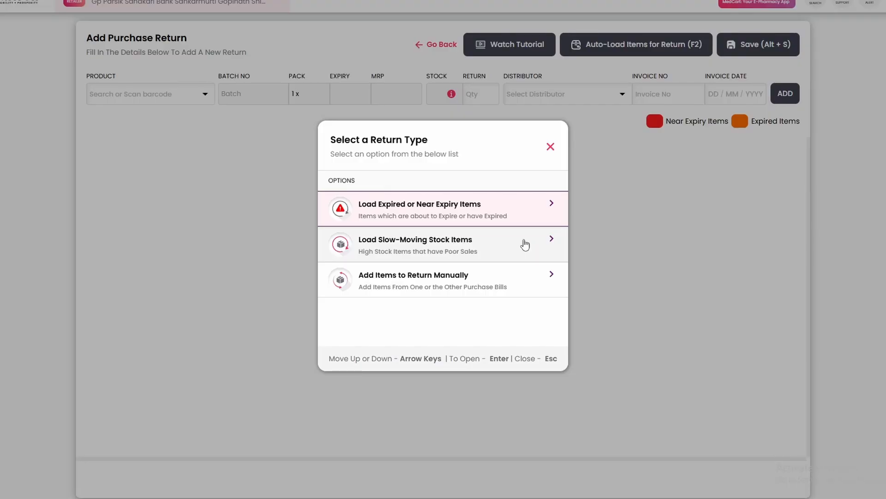
List slow-moving stock items with a product age of at least 90 days from all distributors.
{"action": "left_click", "coordinate": [434, 240]}
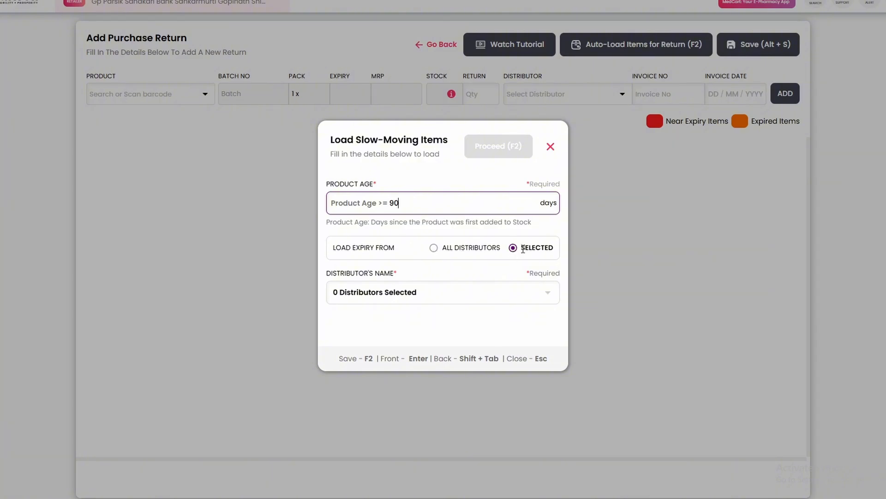
{"action": "left_click", "coordinate": [433, 249]}
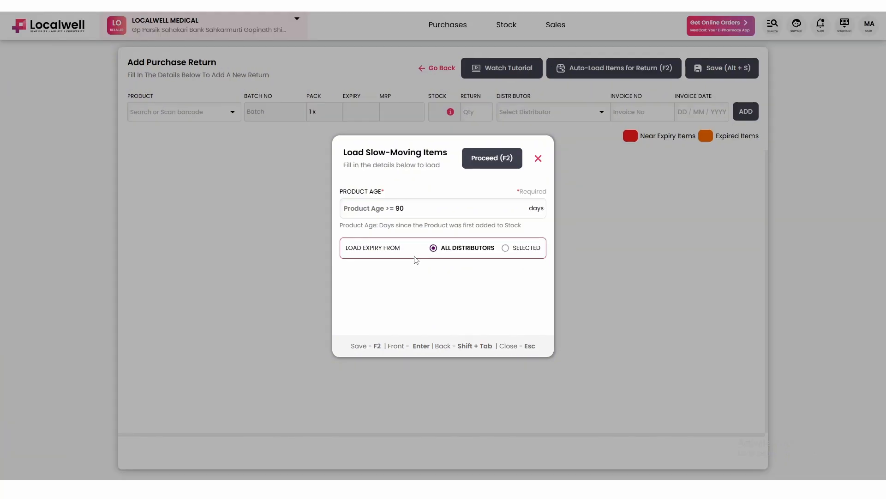
{"action": "key", "text": "F2"}
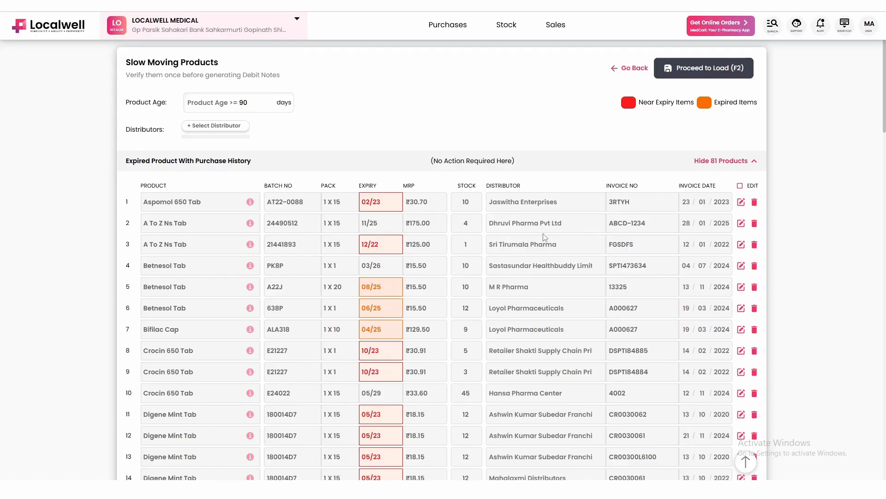
Check the list of slow-moving products, and load them all into the purchase return.
{"action": "scroll", "coordinate": [540, 243], "scroll_direction": "down", "scroll_amount": 3}
{"action": "scroll", "coordinate": [540, 244], "scroll_direction": "down", "scroll_amount": 10}
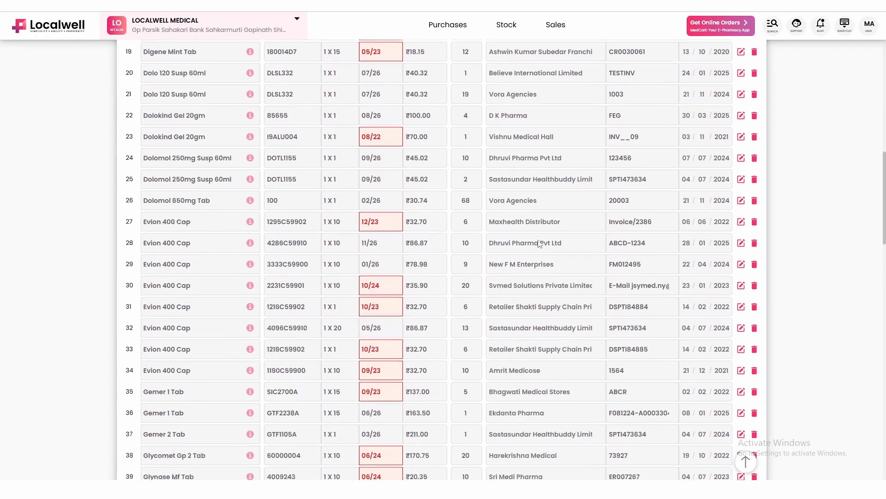
{"action": "scroll", "coordinate": [540, 243], "scroll_direction": "up", "scroll_amount": 10}
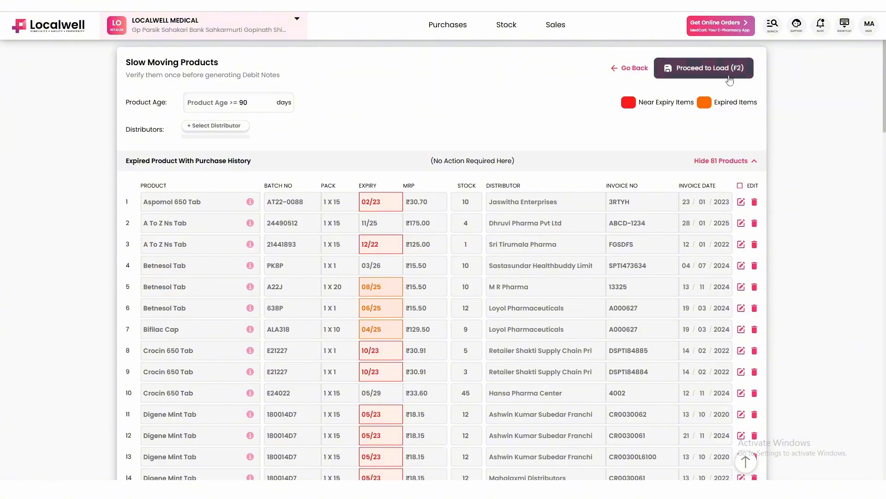
{"action": "key", "text": "F2"}
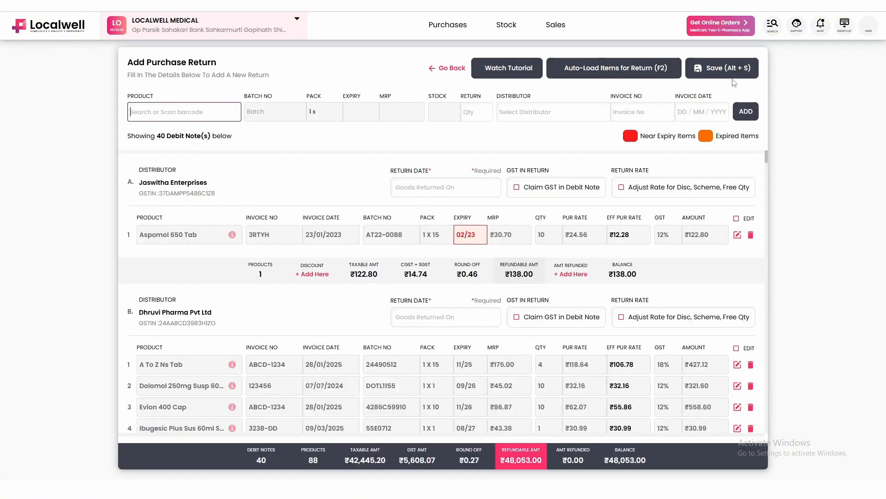
Check the slow-moving items' debit notes for each distributor, and save the purchase return.
{"action": "scroll", "coordinate": [453, 247], "scroll_direction": "up", "scroll_amount": 1}
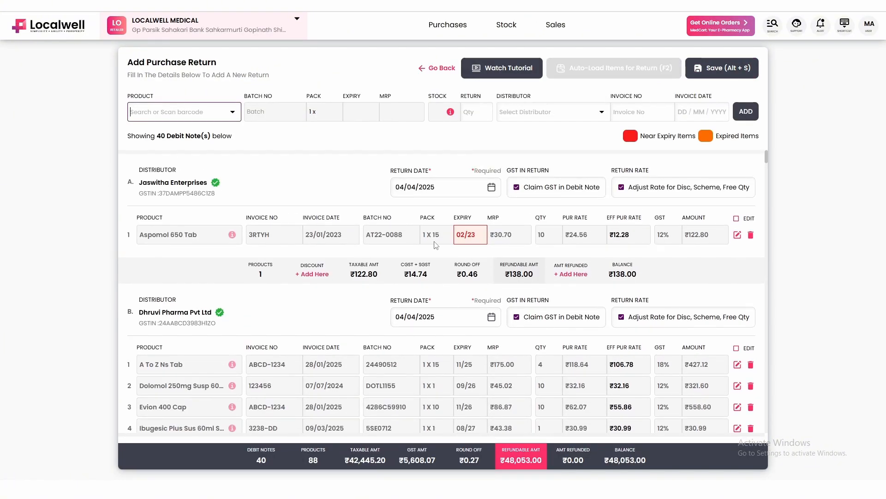
{"action": "scroll", "coordinate": [436, 245], "scroll_direction": "down", "scroll_amount": 4}
{"action": "scroll", "coordinate": [436, 245], "scroll_direction": "down", "scroll_amount": 2}
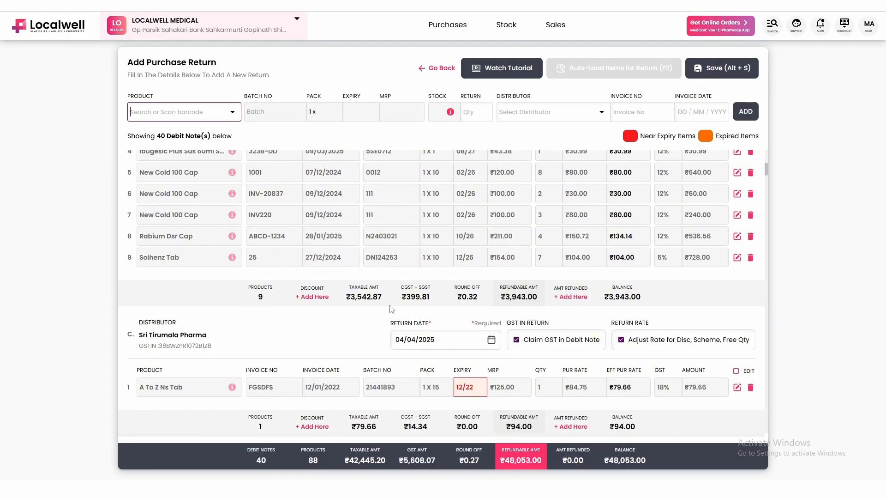
{"action": "scroll", "coordinate": [199, 310], "scroll_direction": "down", "scroll_amount": 2}
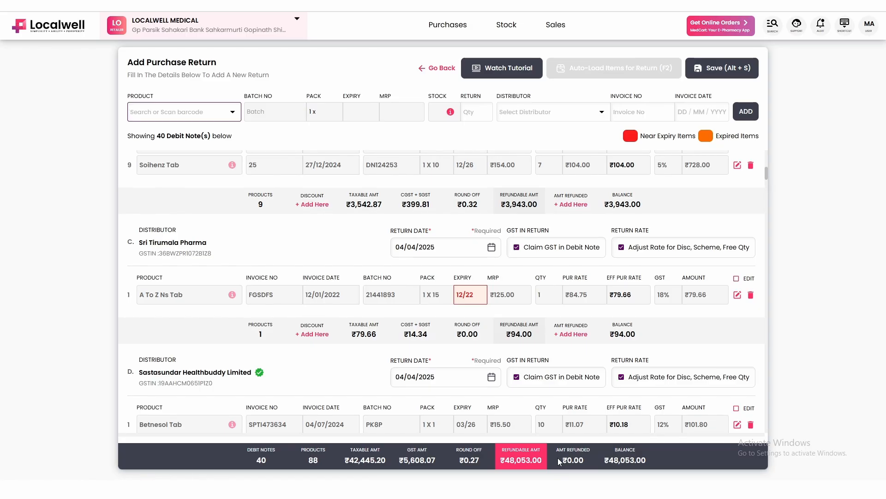
{"action": "left_click", "coordinate": [739, 71]}
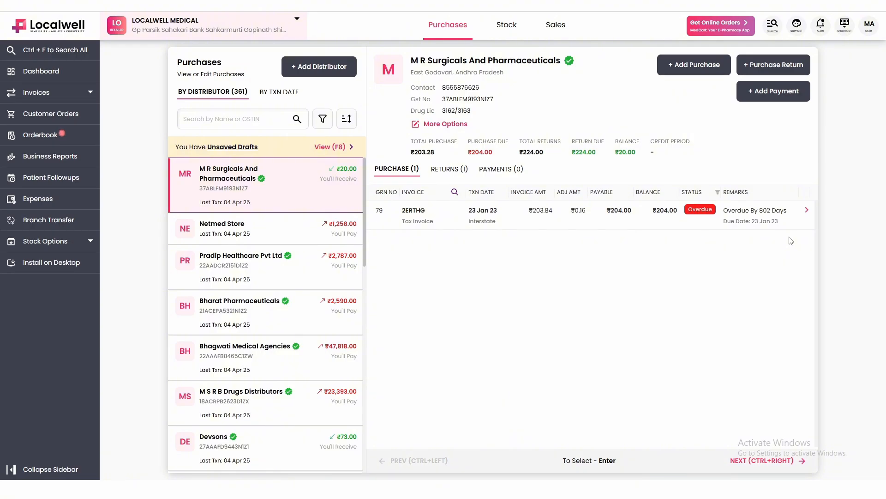
View the returns recorded for M R Surgicals And Pharmaceuticals.
{"action": "left_click", "coordinate": [251, 190]}
{"action": "left_click", "coordinate": [457, 170]}
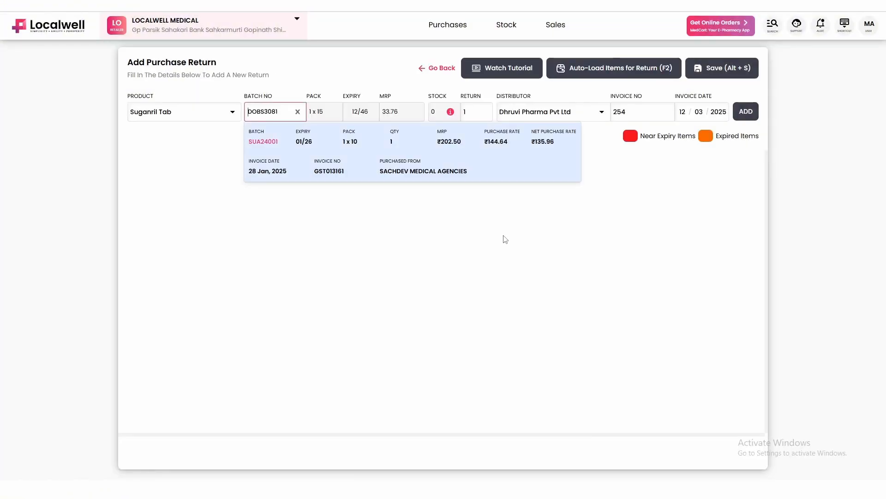
Add Suganril Tab batch SUA24001 from Sachdev Medical Agencies with return quantity 1, and save the purchase return.
{"action": "left_click", "coordinate": [509, 157]}
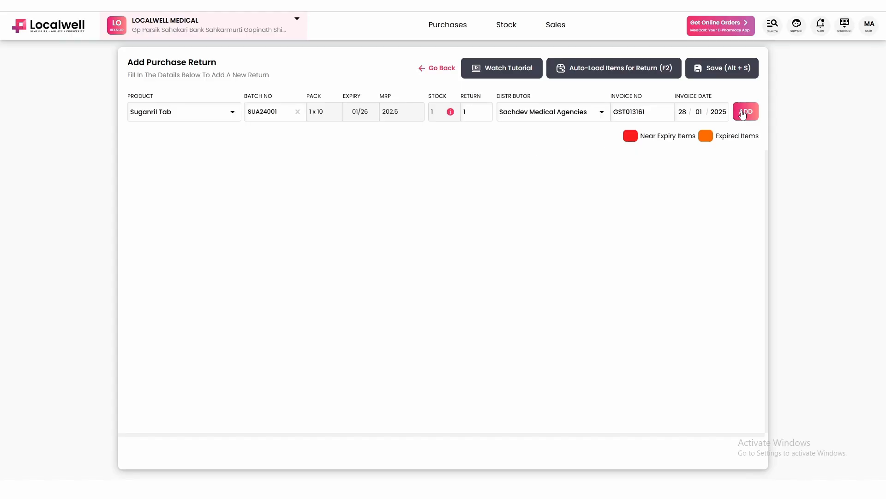
{"action": "left_click", "coordinate": [745, 113]}
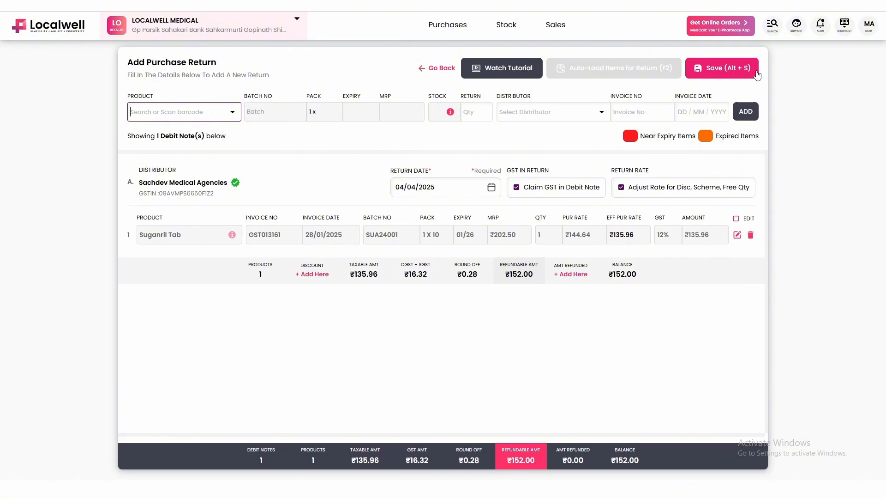
{"action": "key", "text": "alt+s"}
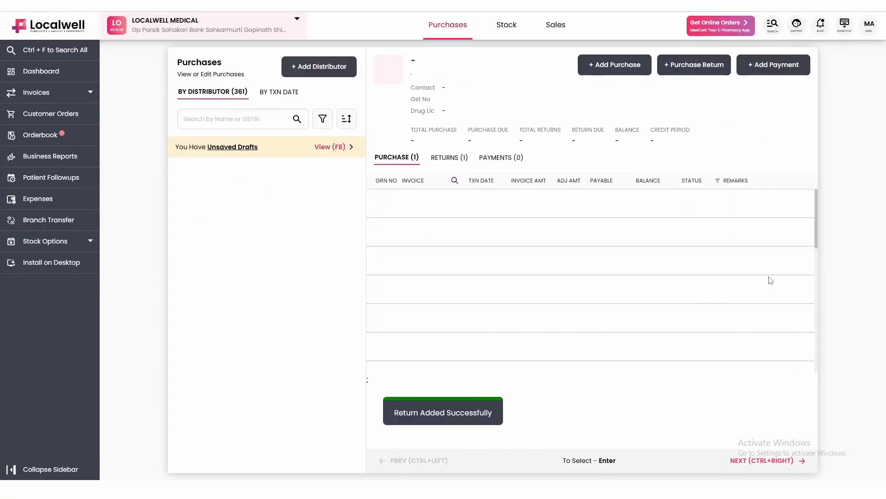